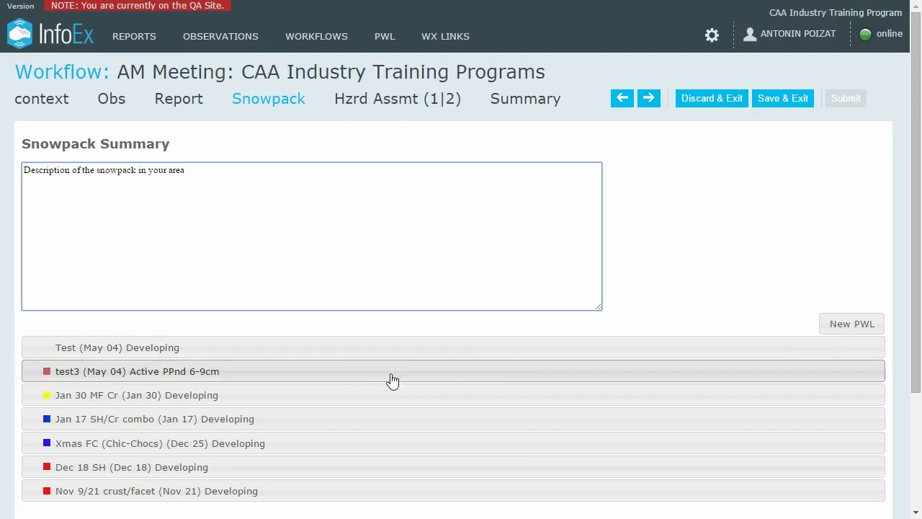
left_click(352, 381)
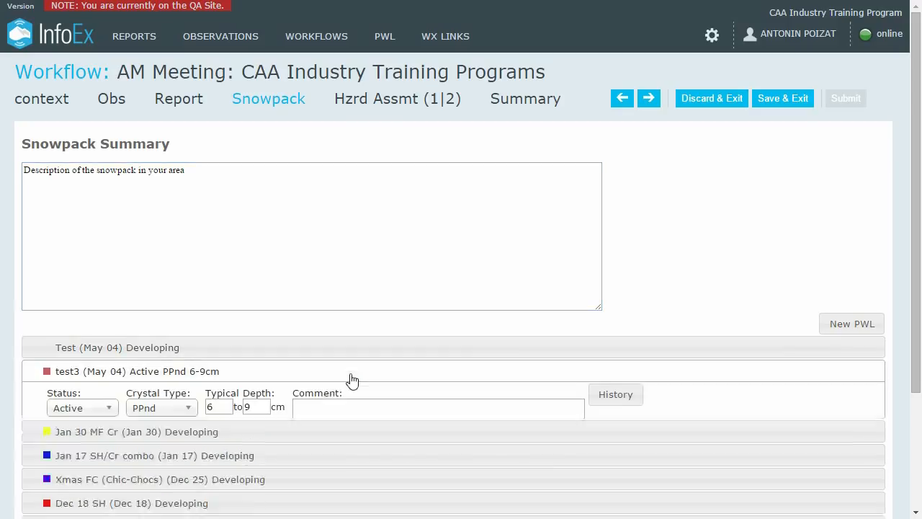
left_click(108, 422)
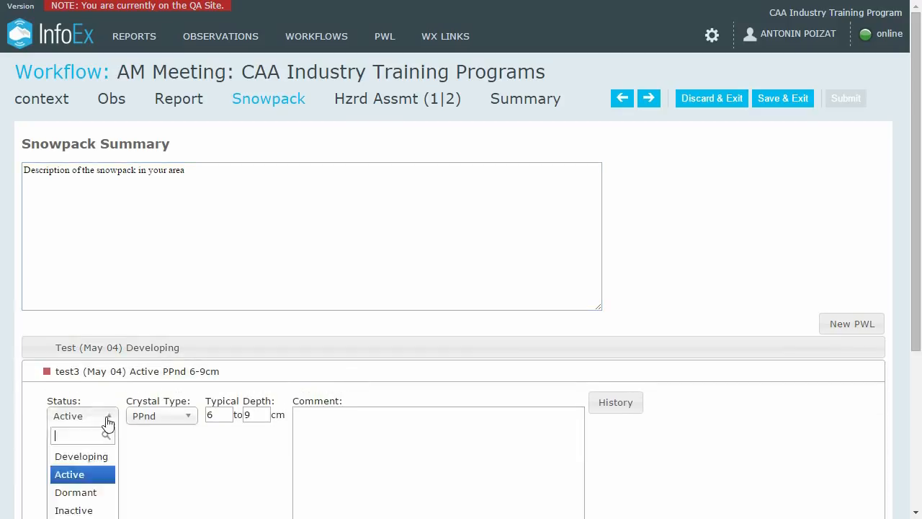
scroll(108, 423, "down", 1)
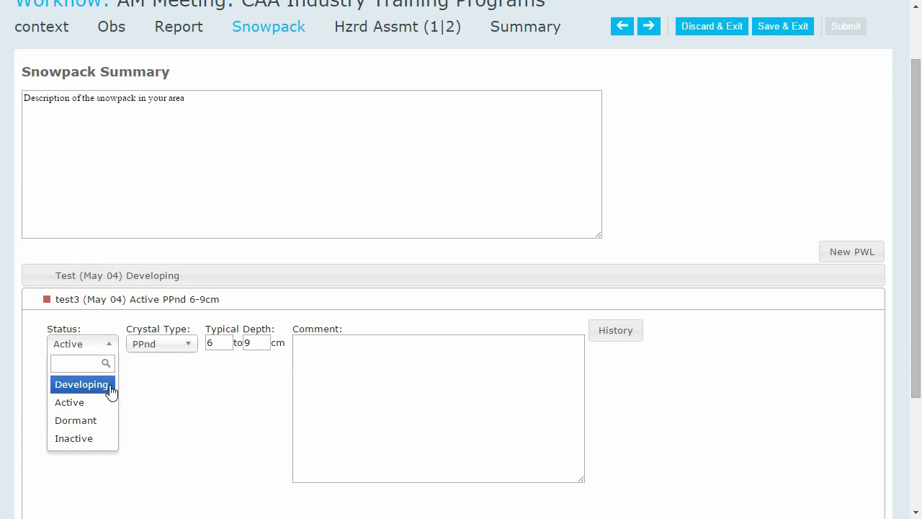
left_click(186, 355)
left_click(216, 343)
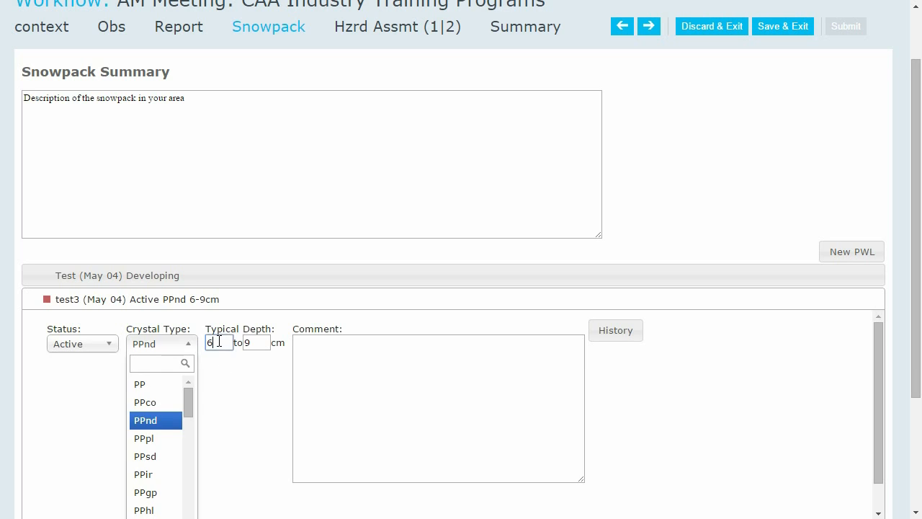
left_click(257, 343)
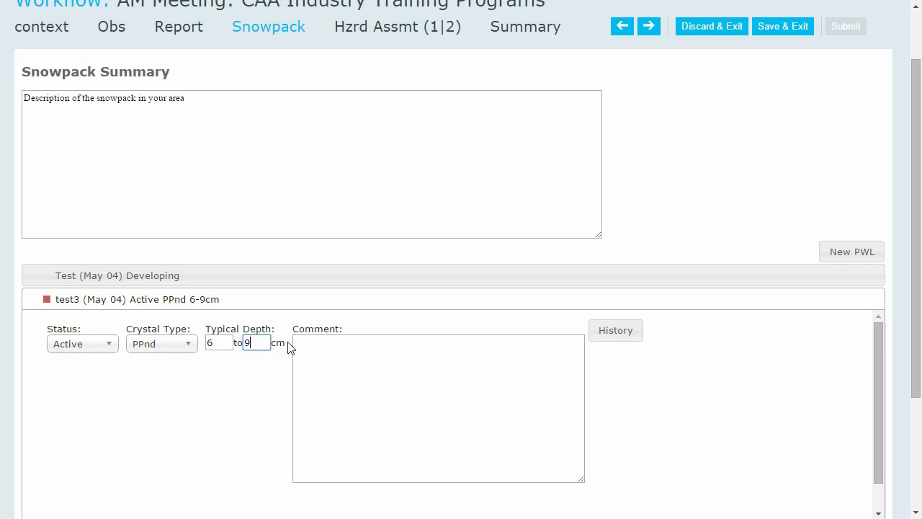
left_click(309, 343)
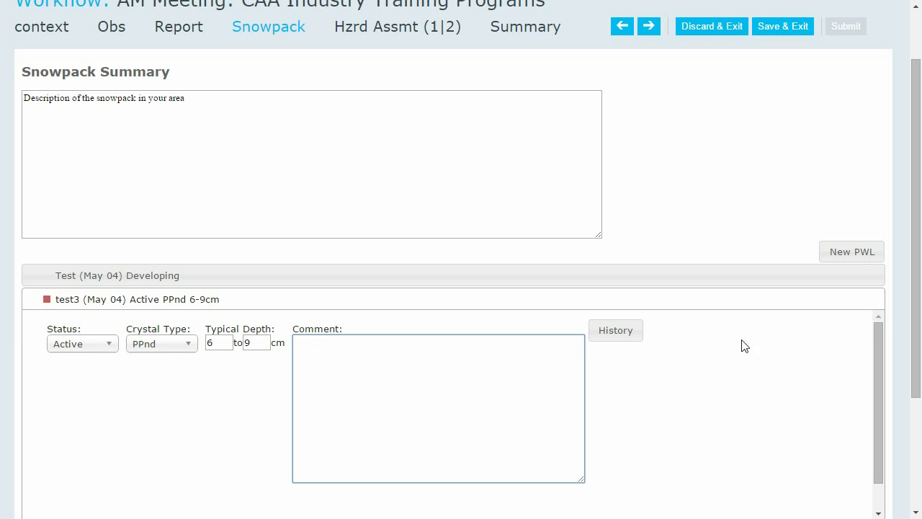
scroll(757, 419, "down", 1)
scroll(754, 420, "up", 2)
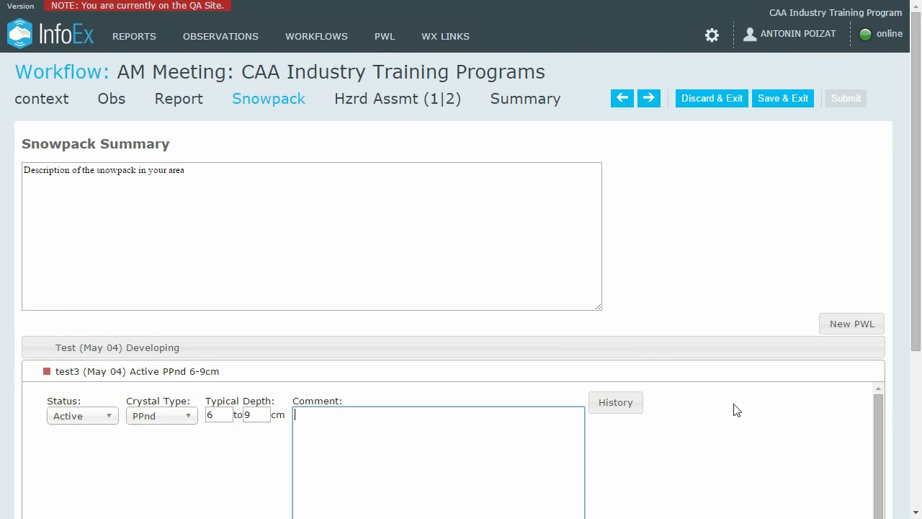
left_click(311, 374)
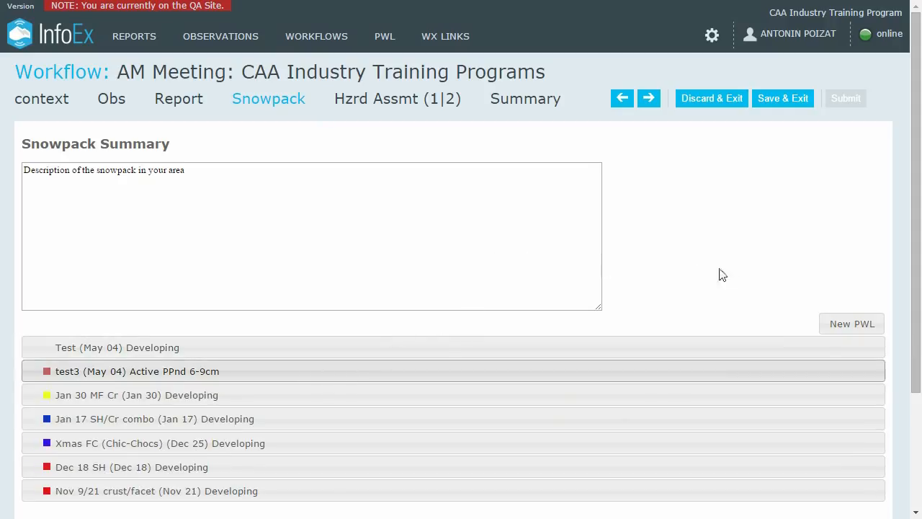
left_click(861, 329)
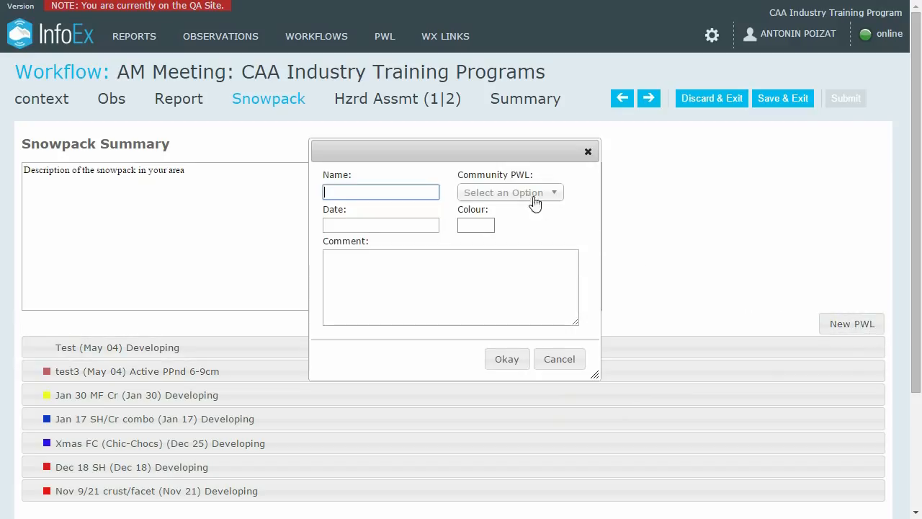
left_click(561, 360)
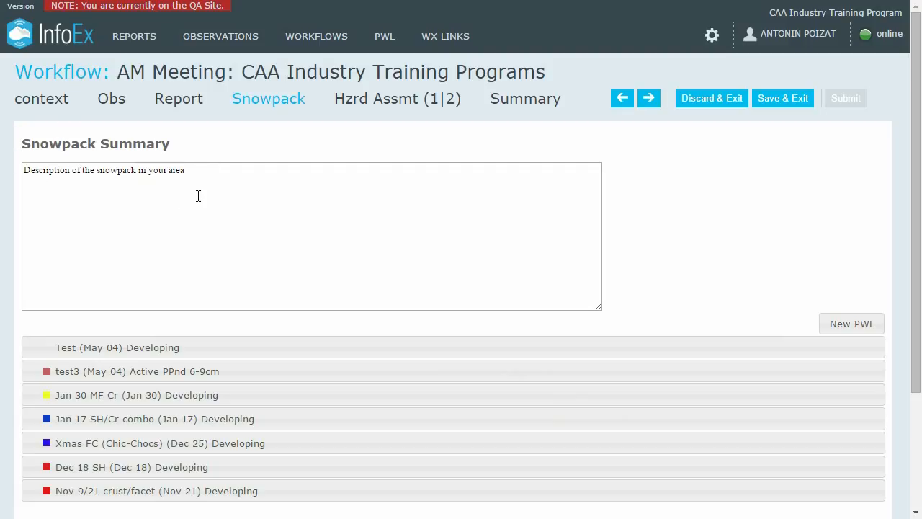
- Review the snowpack summary text and the test3 weak layer, then go to the Hazard Assessment page
left_click_drag(206, 179, 20, 170)
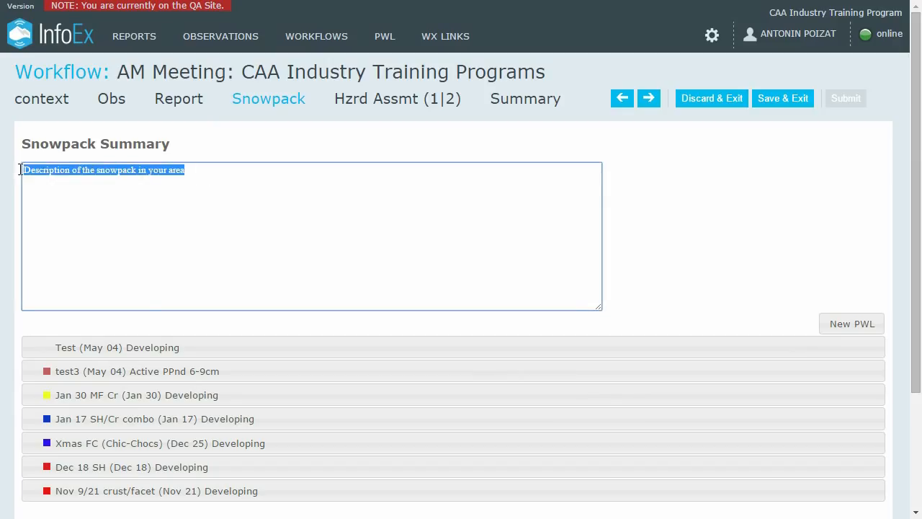
left_click(165, 371)
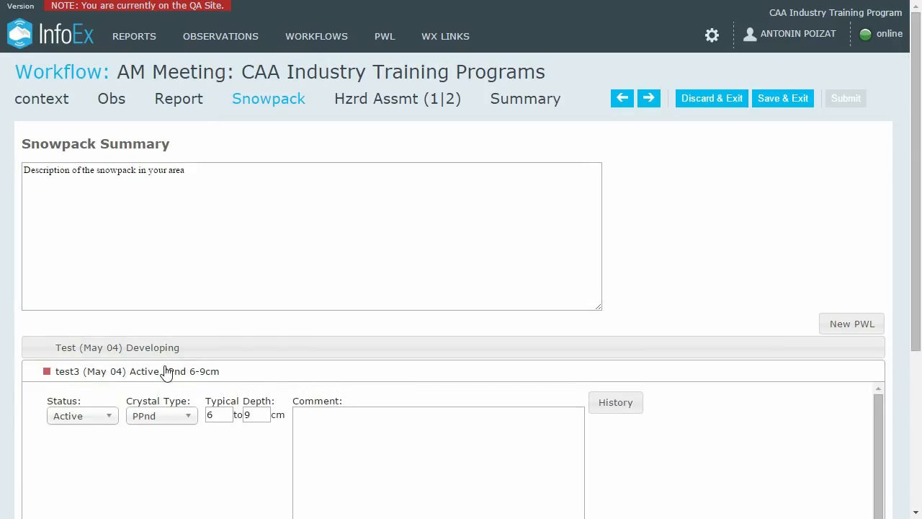
left_click(165, 371)
left_click_drag(214, 170, 9, 164)
left_click(198, 176)
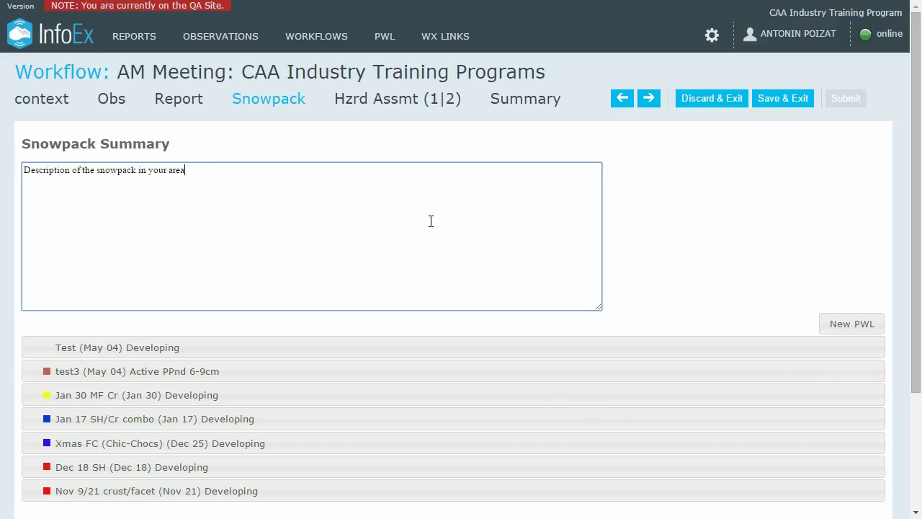
left_click(402, 105)
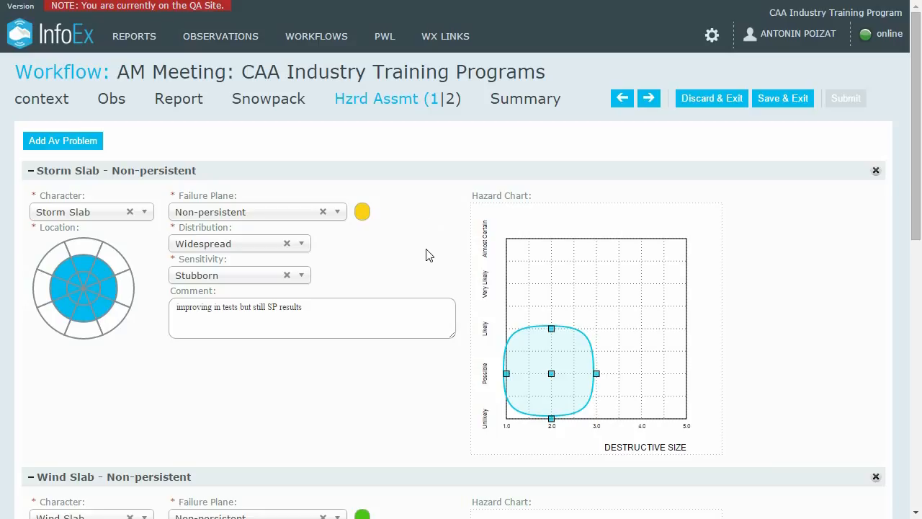
- Keep Storm Slab as the character and add the outer south-east and east aspects to its location
scroll(426, 255, "down", 4)
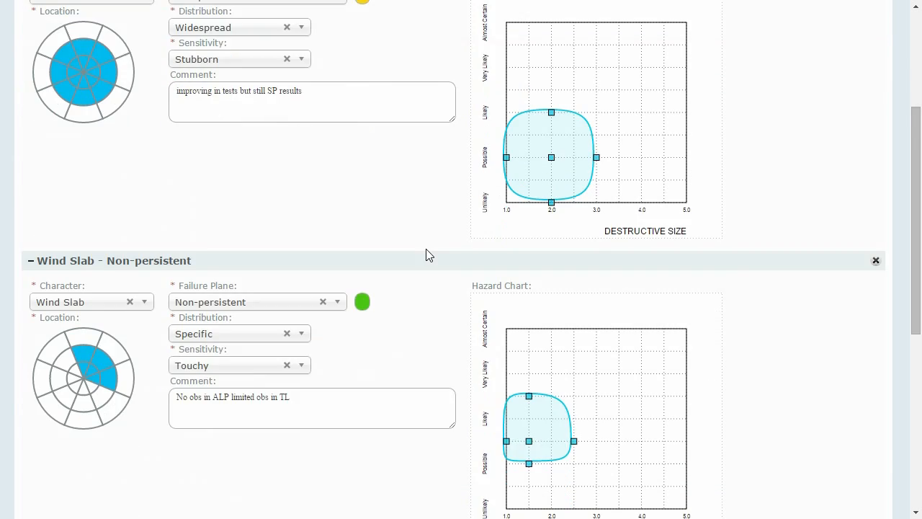
scroll(426, 255, "up", 2)
scroll(425, 255, "up", 2)
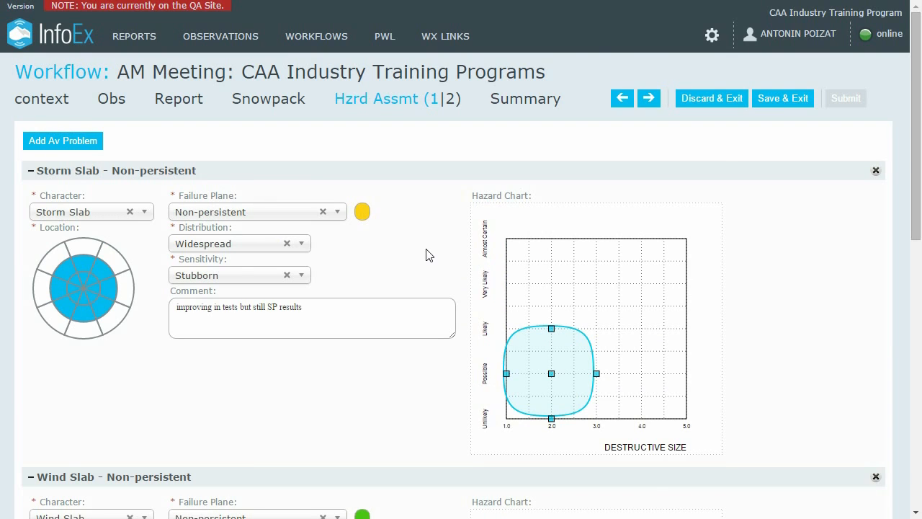
left_click(146, 212)
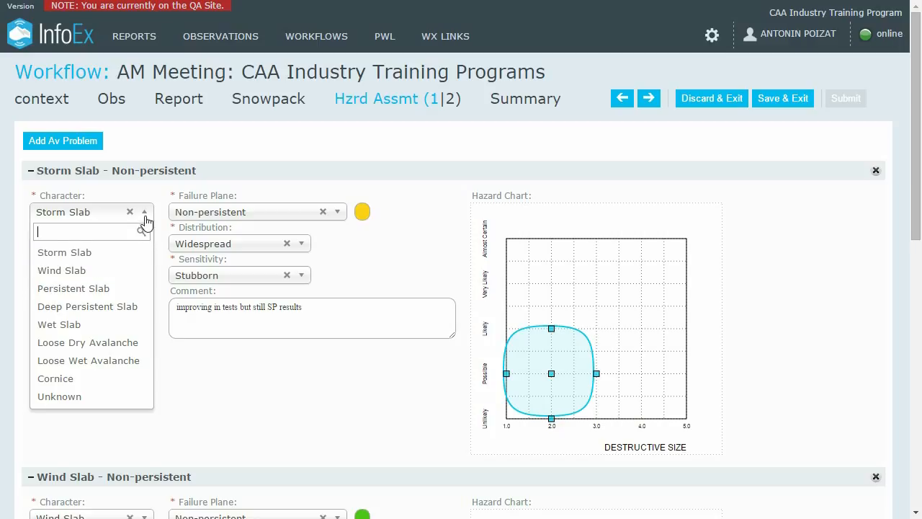
left_click(146, 215)
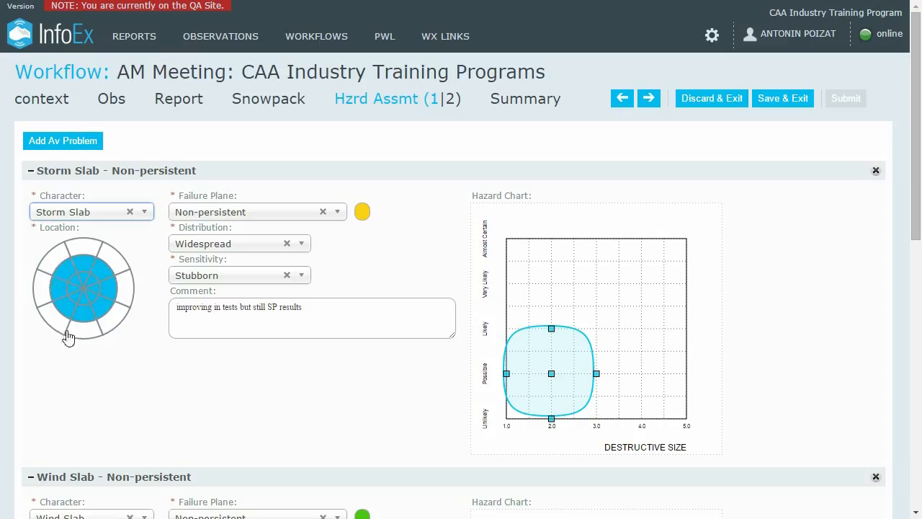
left_click(116, 322)
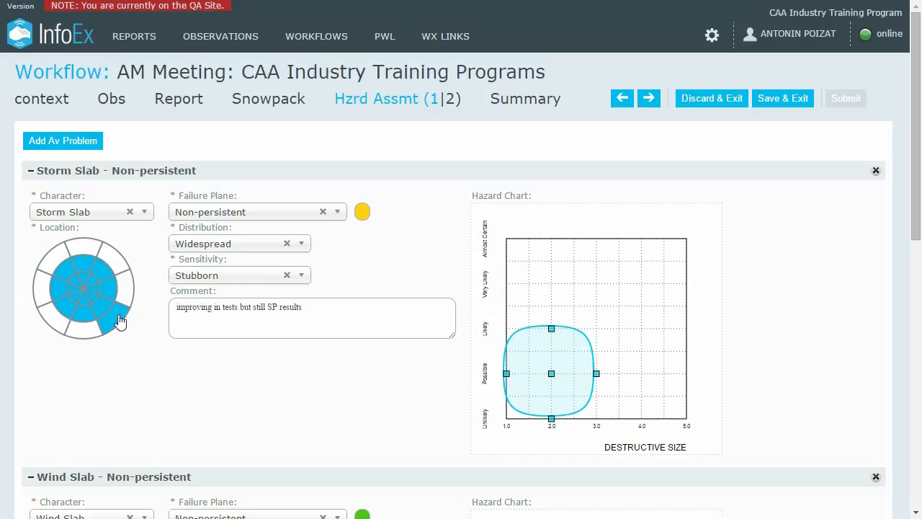
left_click(126, 292)
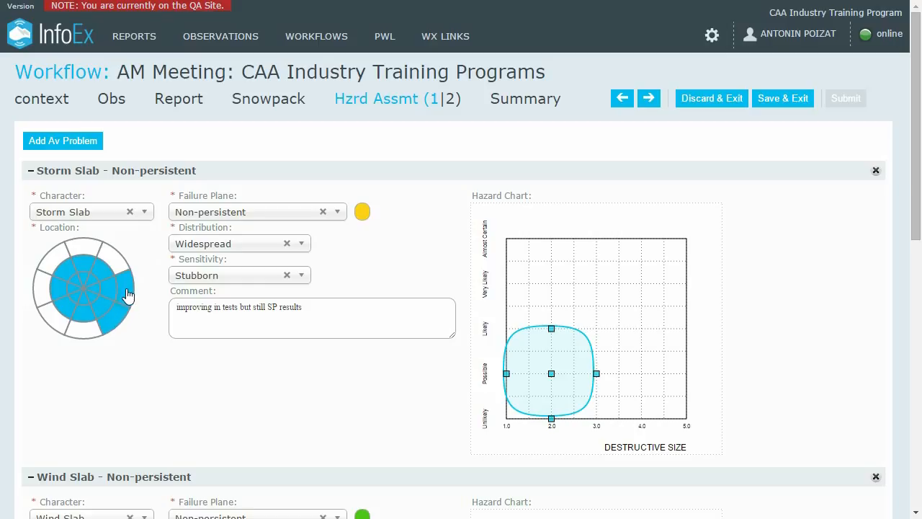
- Keep Non-persistent as the Storm Slab failure plane, leaving the bulk aspect options unchanged
right_click(127, 294)
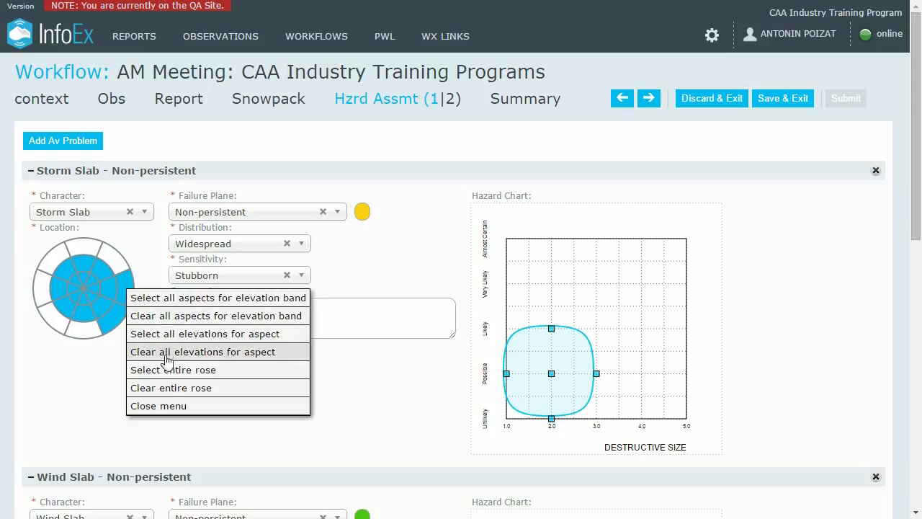
left_click(165, 405)
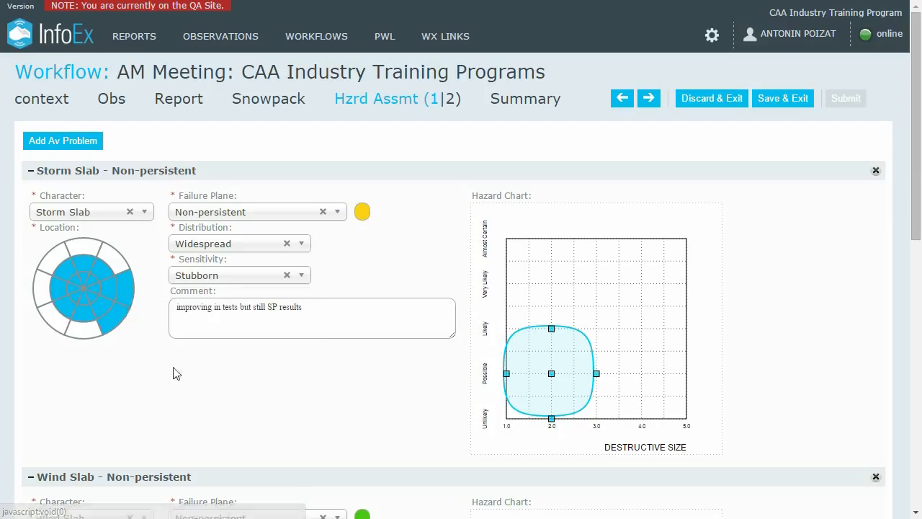
left_click(338, 214)
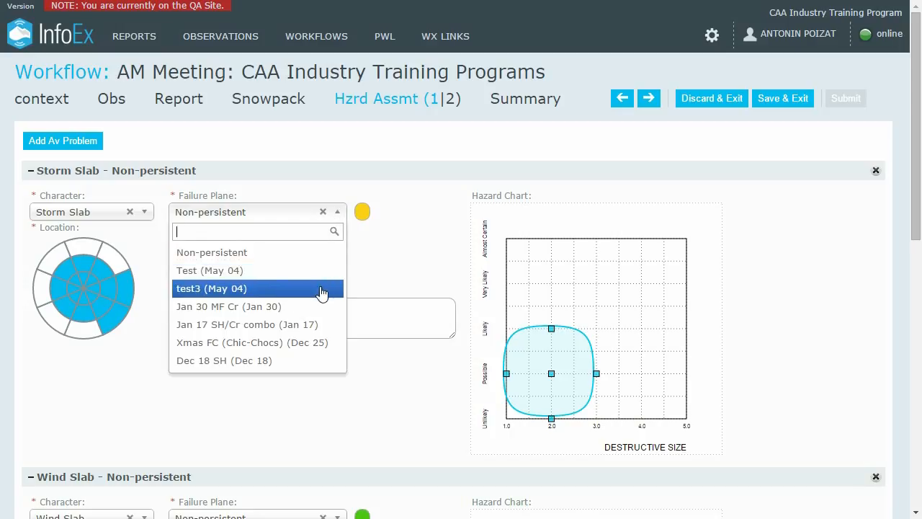
left_click(319, 253)
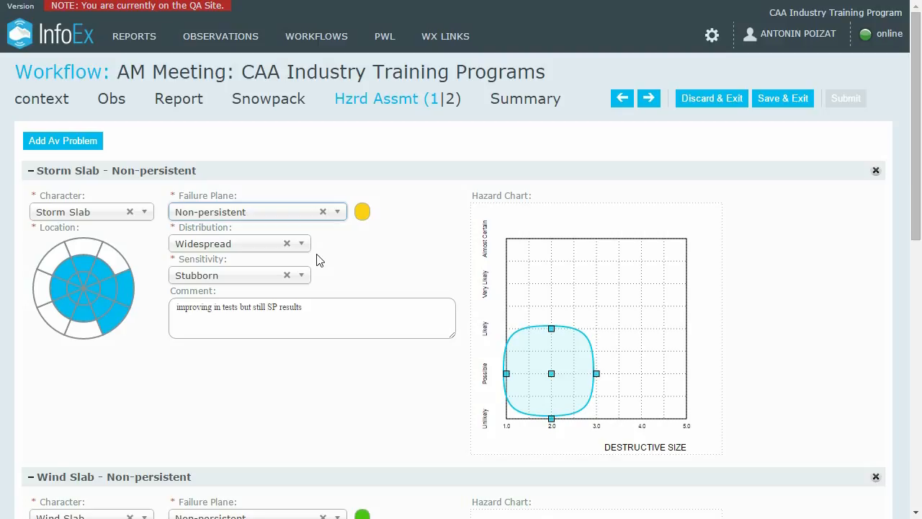
- Set Widespread distribution and Stubborn sensitivity, and check the comment 'improving in tests but still SP results'
left_click(302, 245)
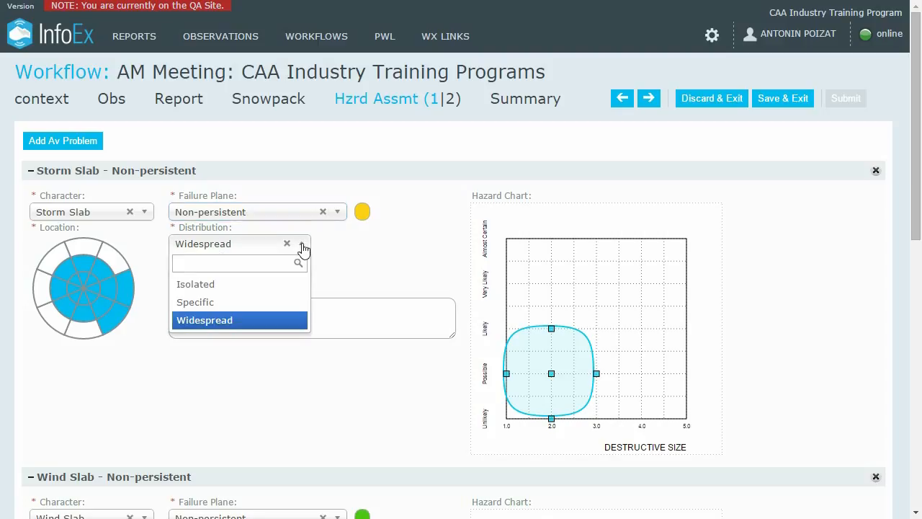
left_click(304, 247)
left_click(305, 275)
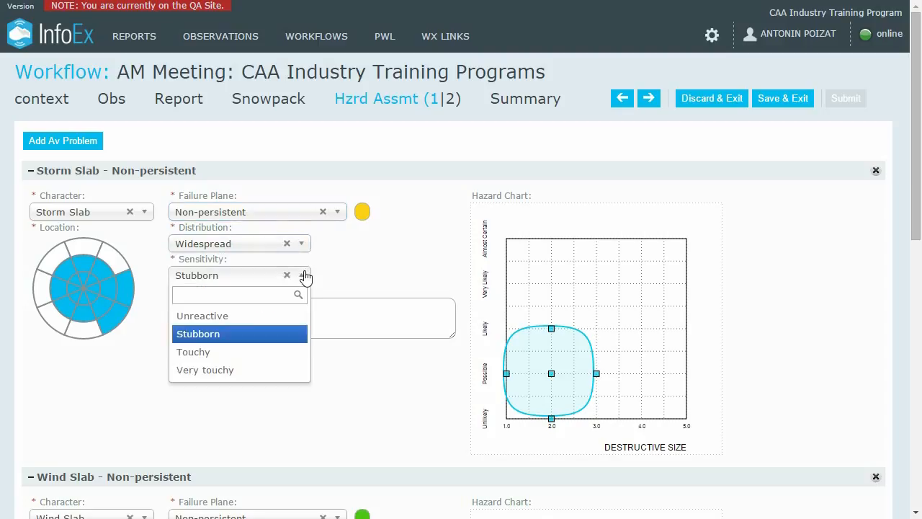
left_click(305, 275)
left_click_drag(308, 307, 176, 306)
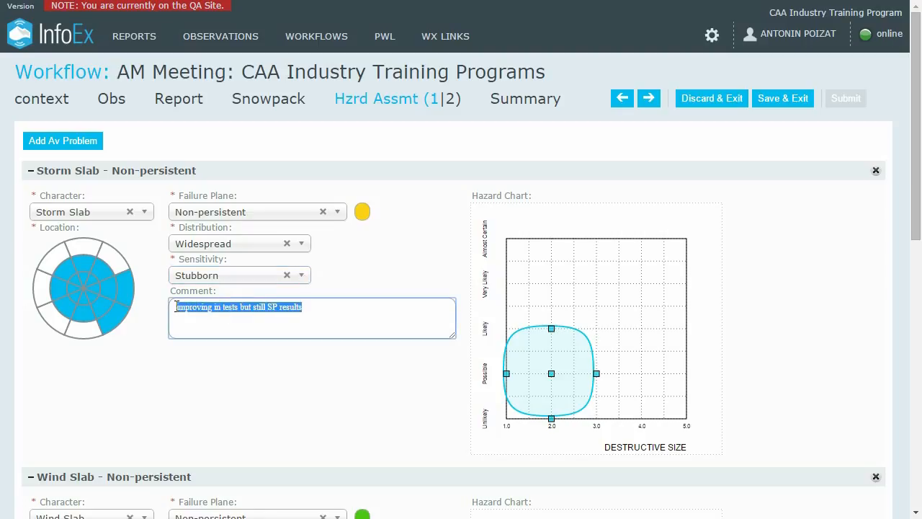
left_click(322, 311)
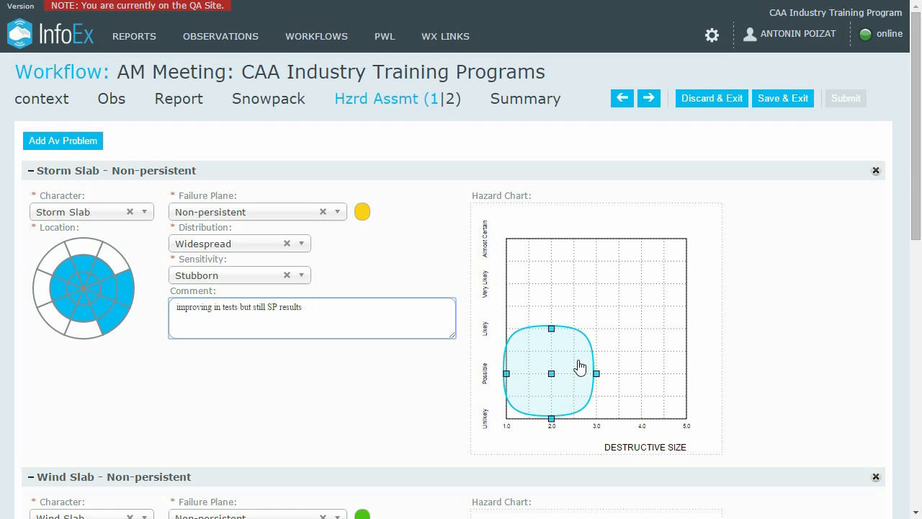
- Resize the Storm Slab hazard shape to sizes 1–2.5, Unlikely to Likely, centred near 1.5, Possible
mouse_move(580, 367)
left_mouse_down()
mouse_move(652, 326)
mouse_move(582, 367)
left_mouse_up()
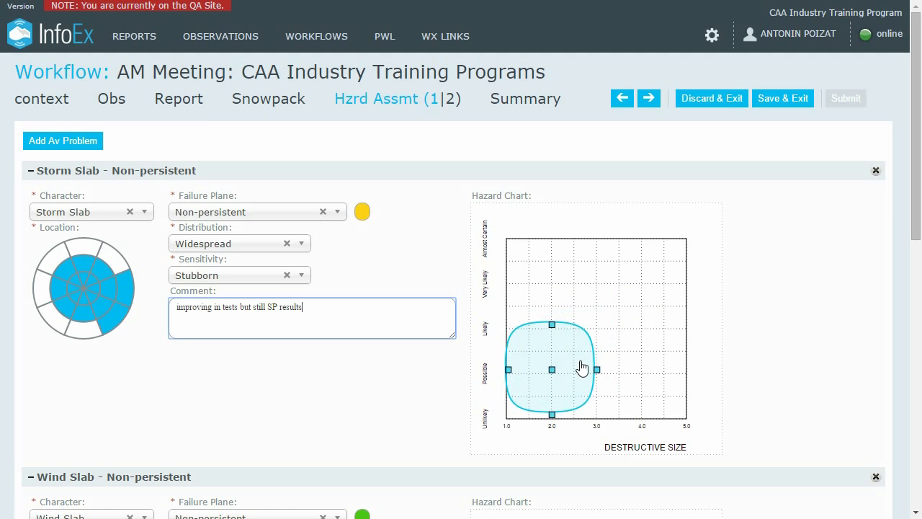
left_click_drag(553, 325, 555, 351)
left_click_drag(597, 371, 597, 371)
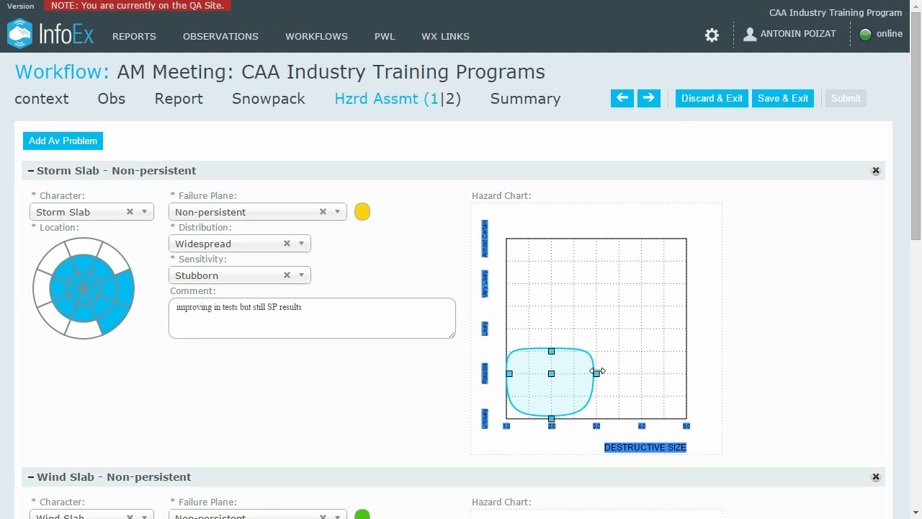
left_click(691, 383)
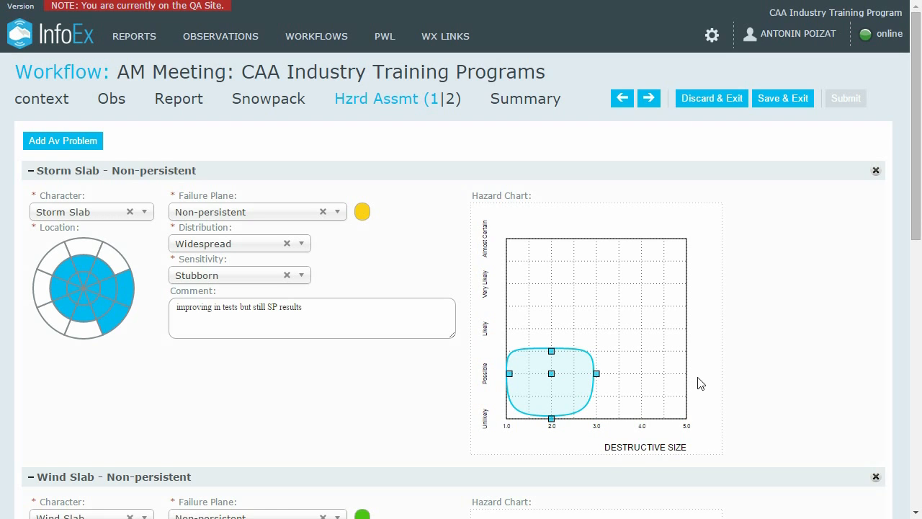
left_click_drag(558, 381, 555, 408)
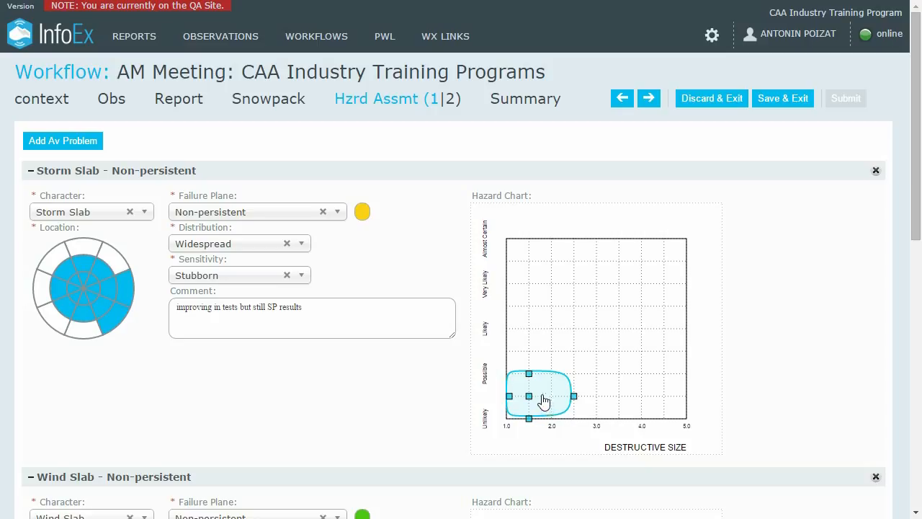
mouse_move(530, 394)
left_mouse_down()
mouse_move(552, 394)
mouse_move(533, 395)
left_mouse_up()
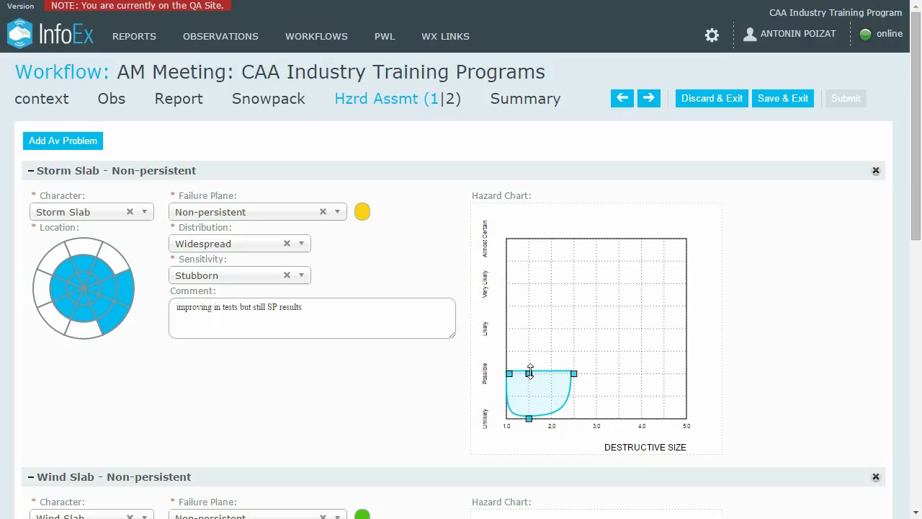
left_click_drag(529, 373, 531, 329)
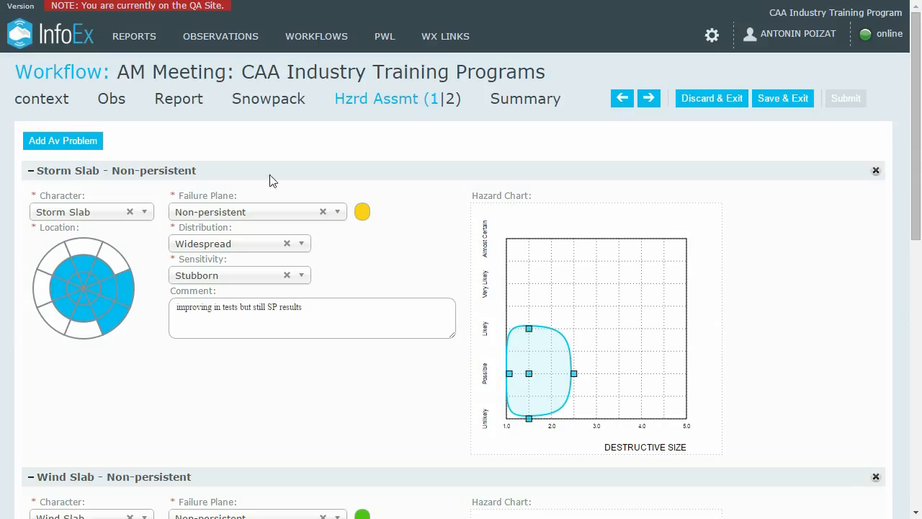
left_click(67, 151)
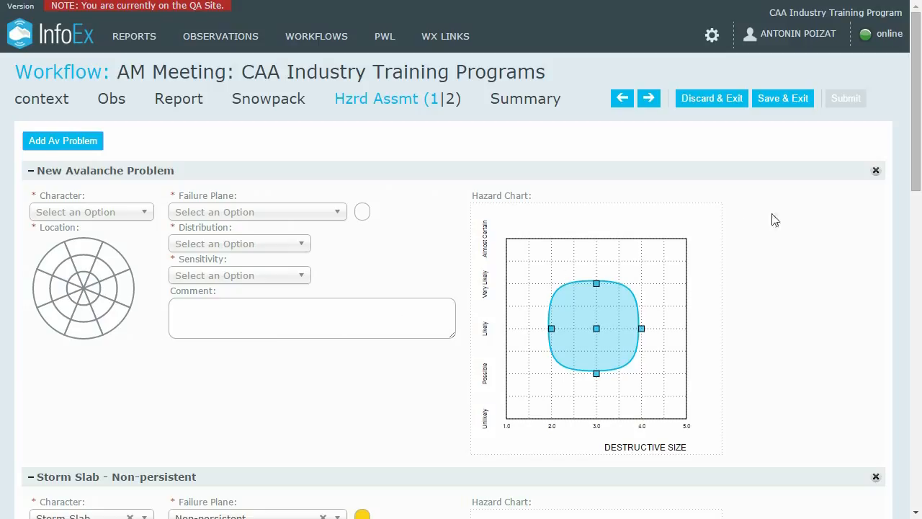
left_click(877, 171)
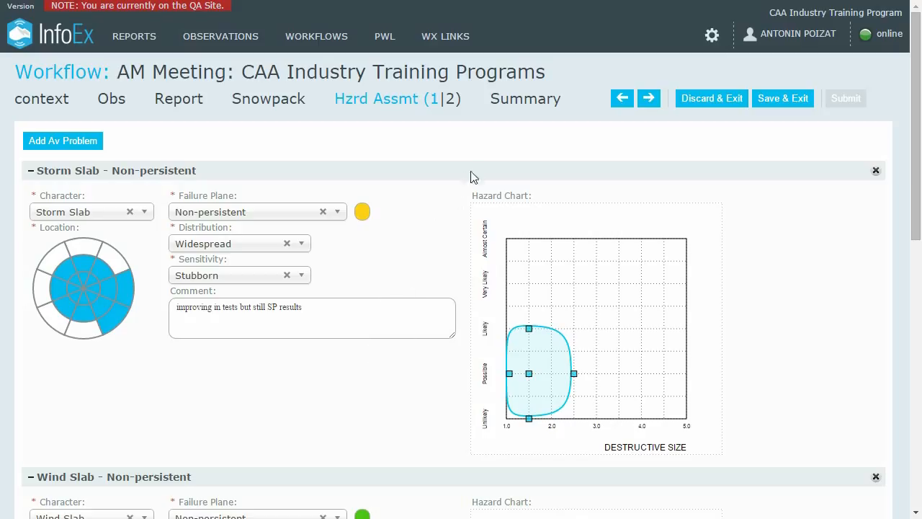
left_click(651, 104)
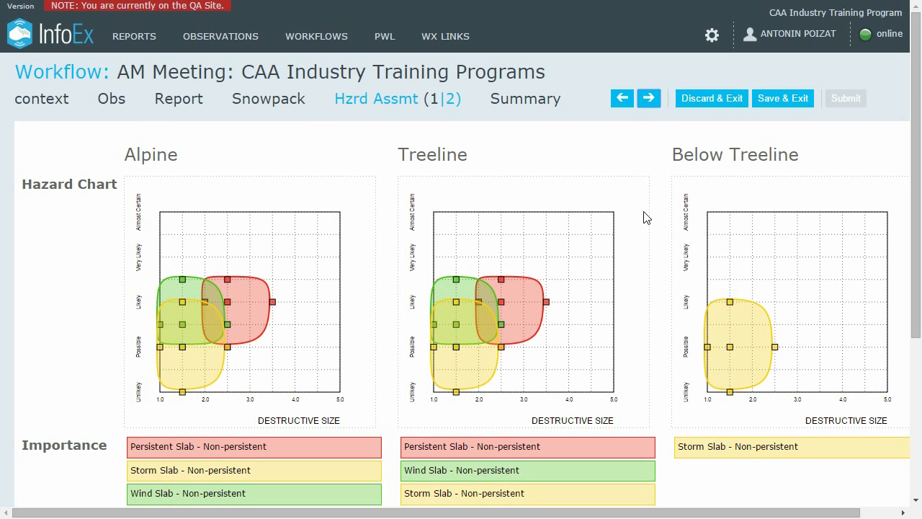
- Scroll through page 2's Alpine, Treeline and Below Treeline charts, rated Considerable, Considerable and Moderate
scroll(648, 240, "down", 3)
scroll(647, 241, "up", 2)
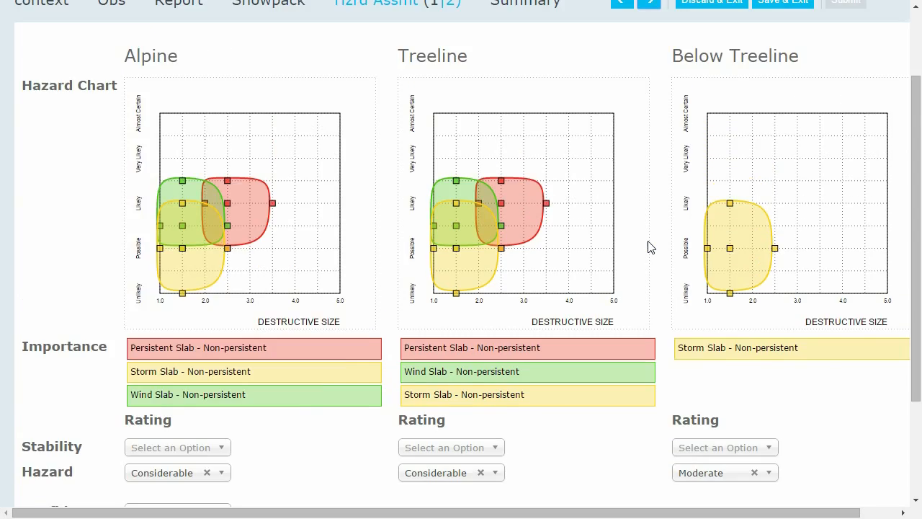
scroll(651, 247, "up", 2)
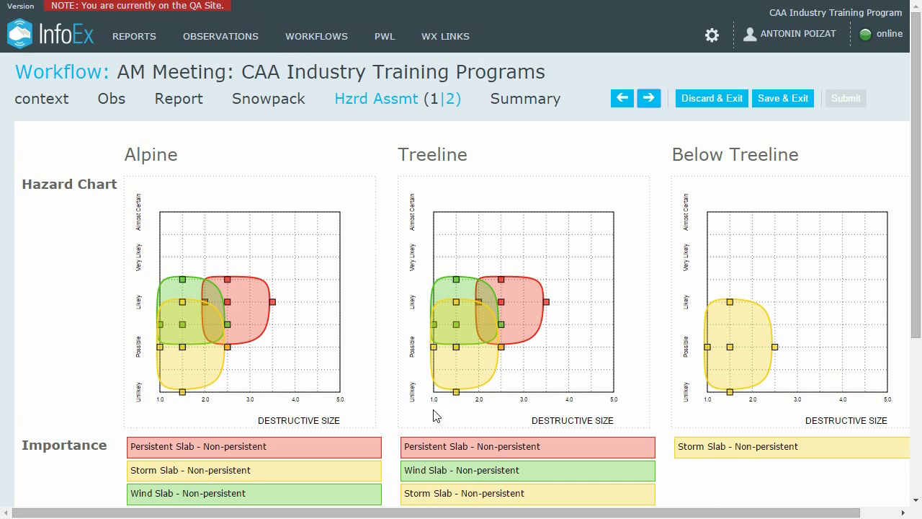
scroll(397, 398, "down", 1)
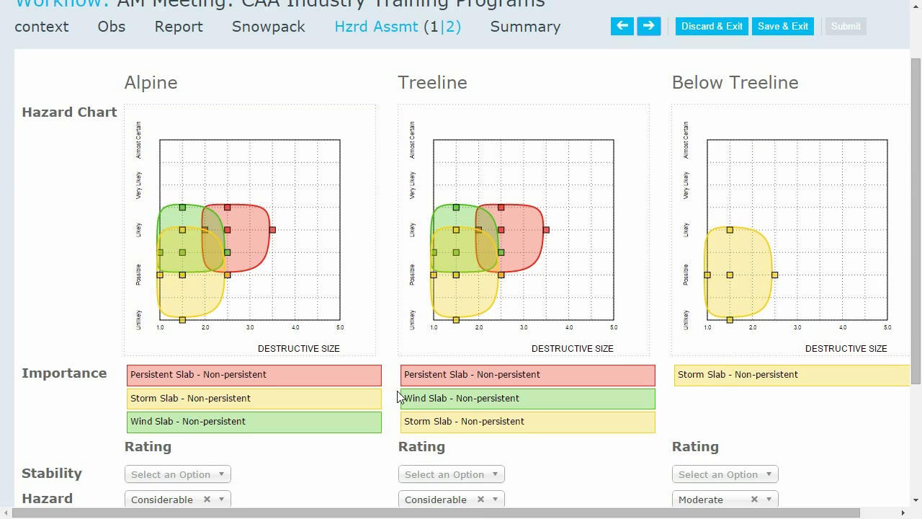
scroll(397, 398, "down", 1)
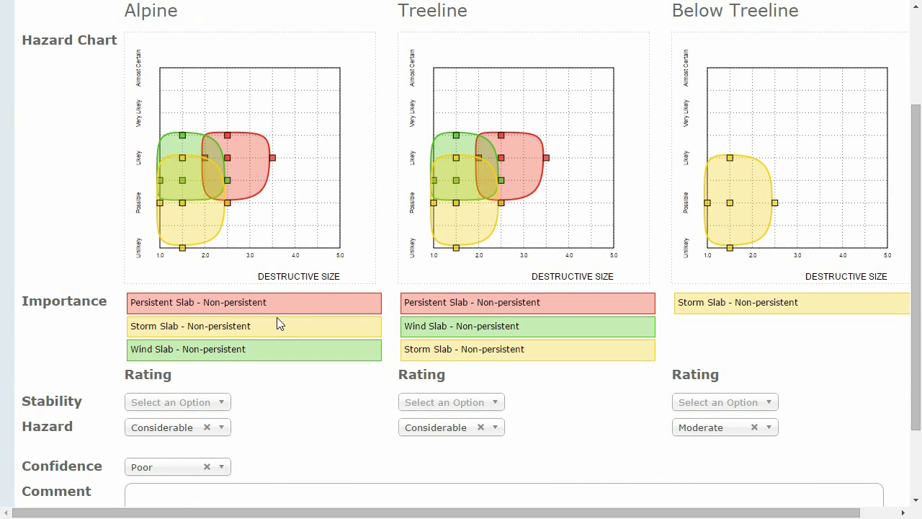
- Drag Storm Slab - Non-persistent above Persistent Slab and Wind Slab in the Alpine importance list
left_click_drag(278, 349, 282, 321)
mouse_move(283, 328)
left_mouse_down()
mouse_move(284, 296)
mouse_move(284, 314)
left_mouse_up()
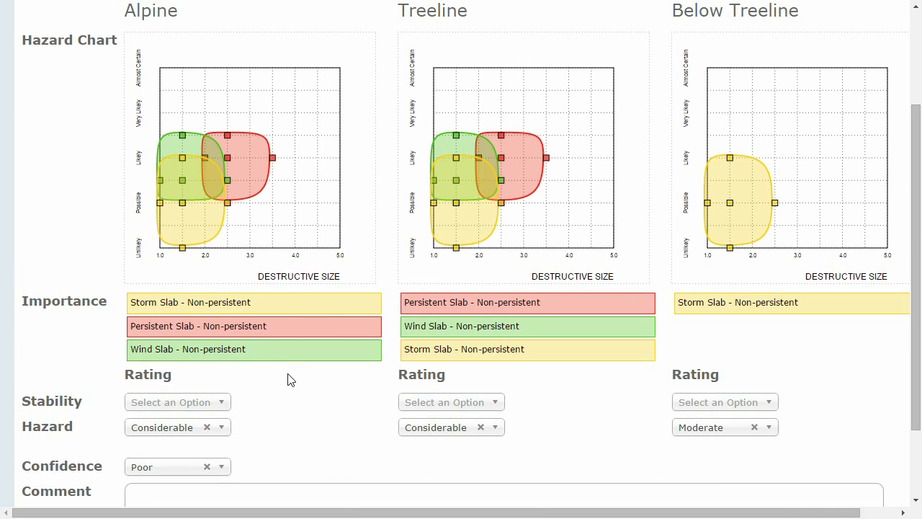
scroll(290, 383, "down", 1)
scroll(290, 383, "down", 1)
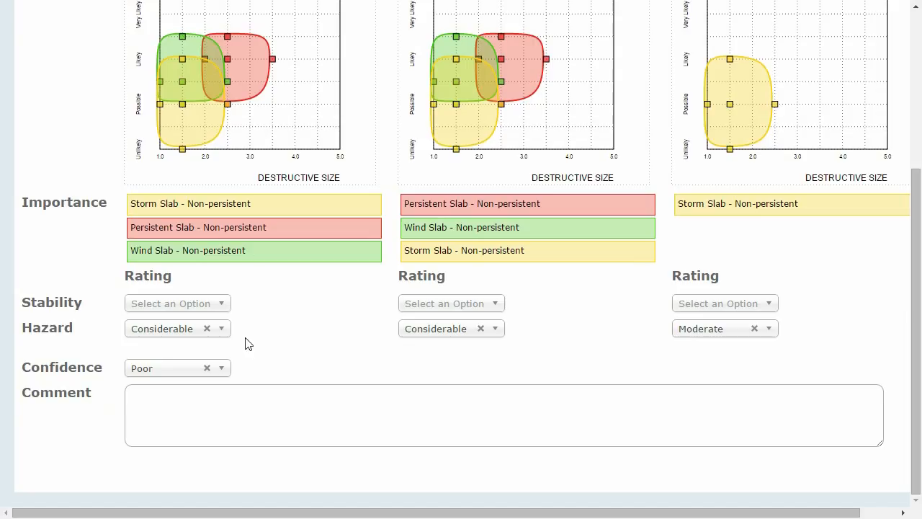
- Keep Alpine hazard Considerable and confidence Poor, leaving the comment and stability rating empty
left_click(223, 332)
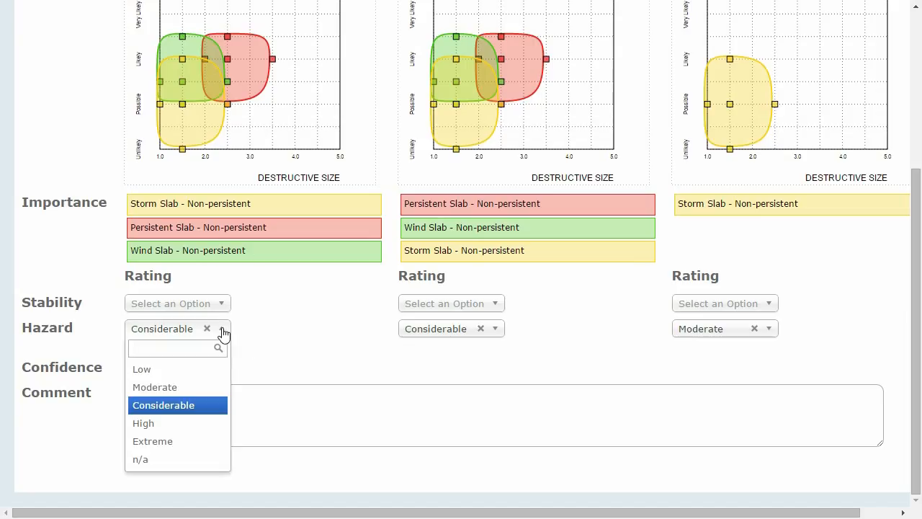
left_click(224, 332)
left_click(221, 370)
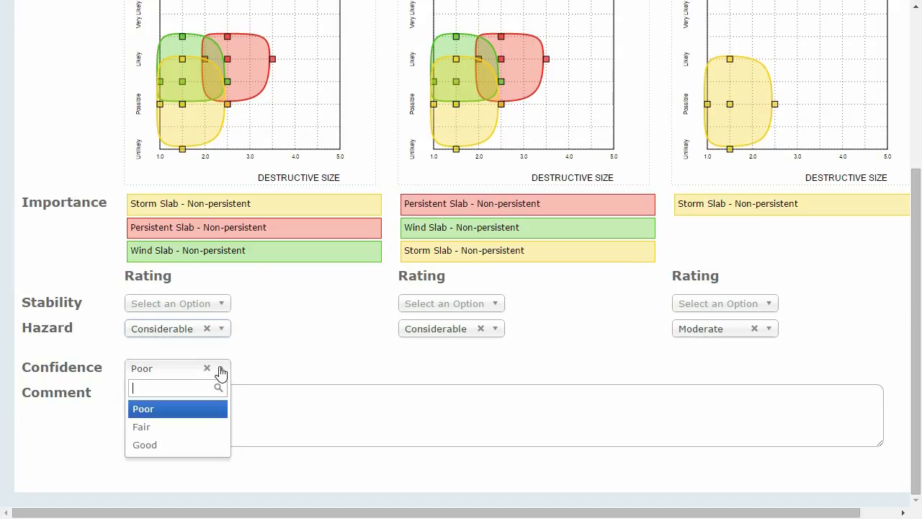
left_click(221, 370)
left_click(223, 387)
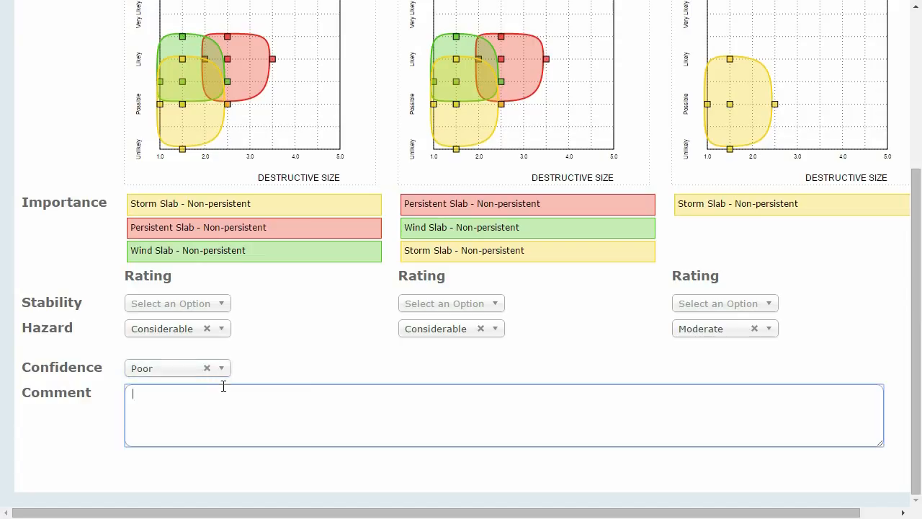
left_click(271, 351)
left_click(225, 308)
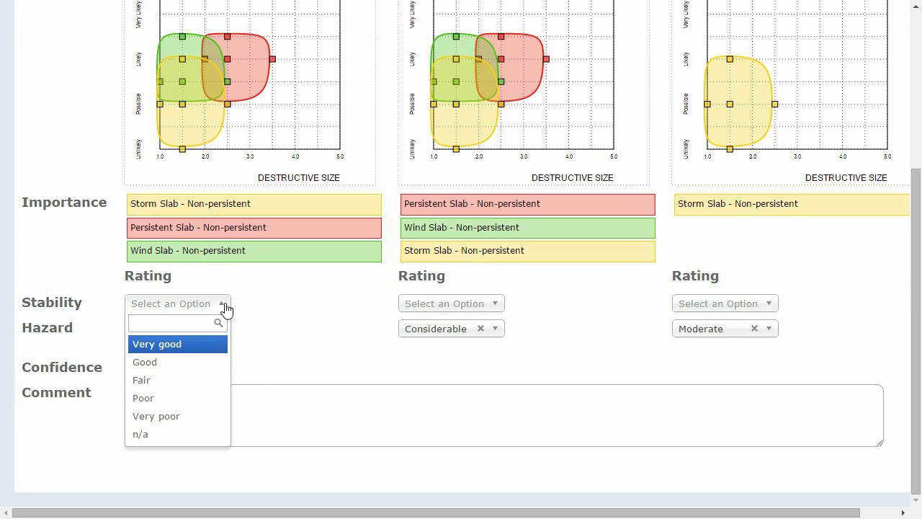
left_click(225, 309)
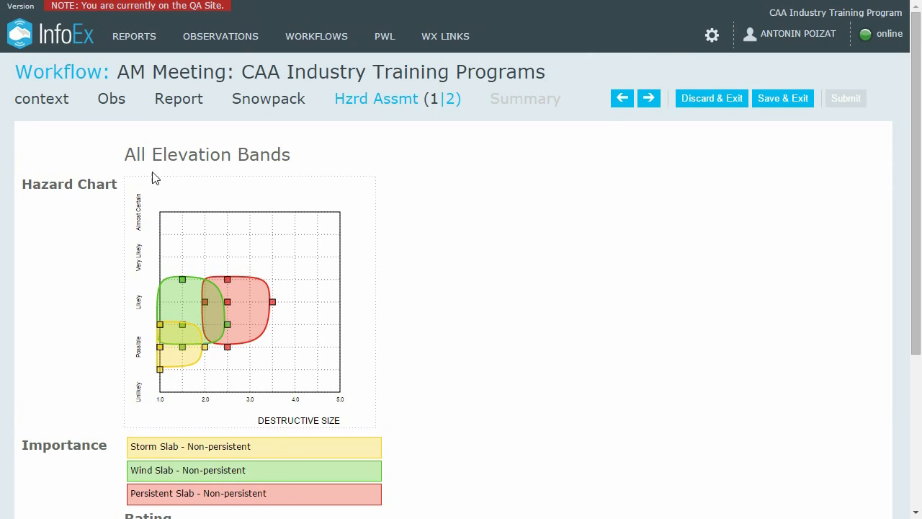
scroll(487, 395, "down", 3)
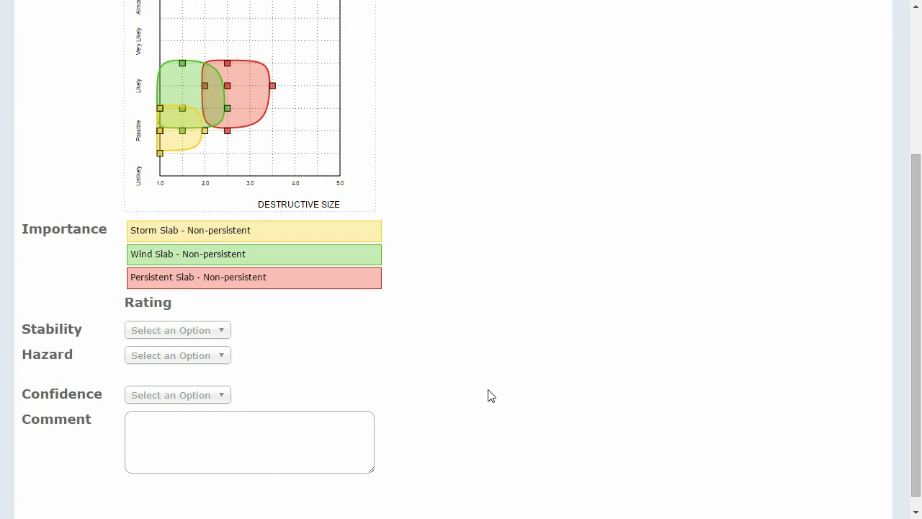
scroll(488, 395, "up", 3)
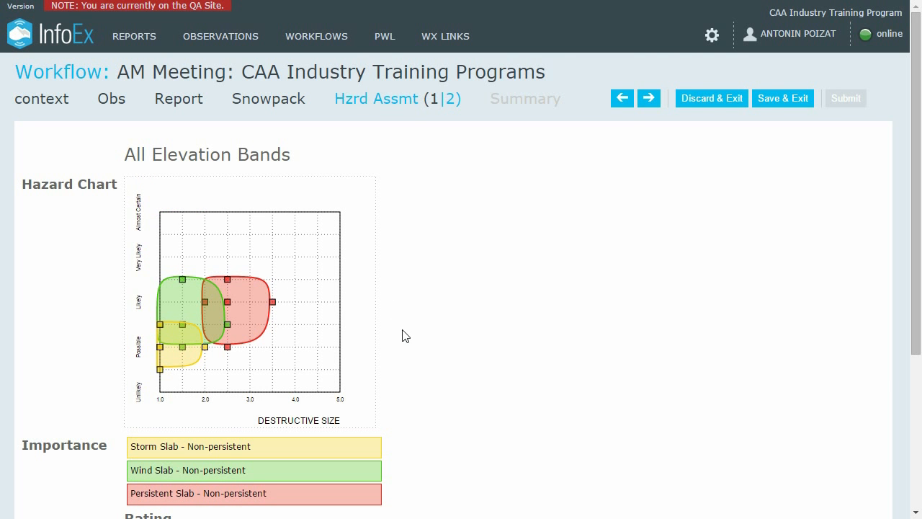
scroll(403, 334, "down", 1)
scroll(403, 335, "up", 1)
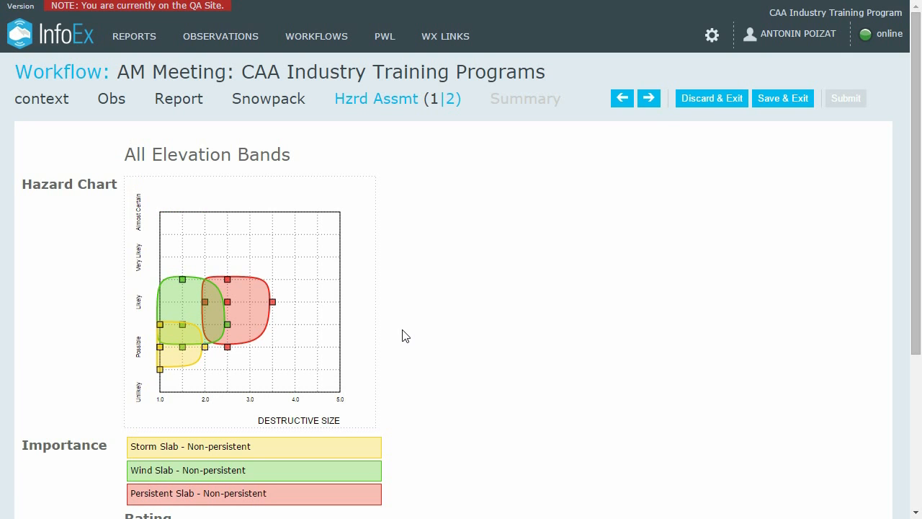